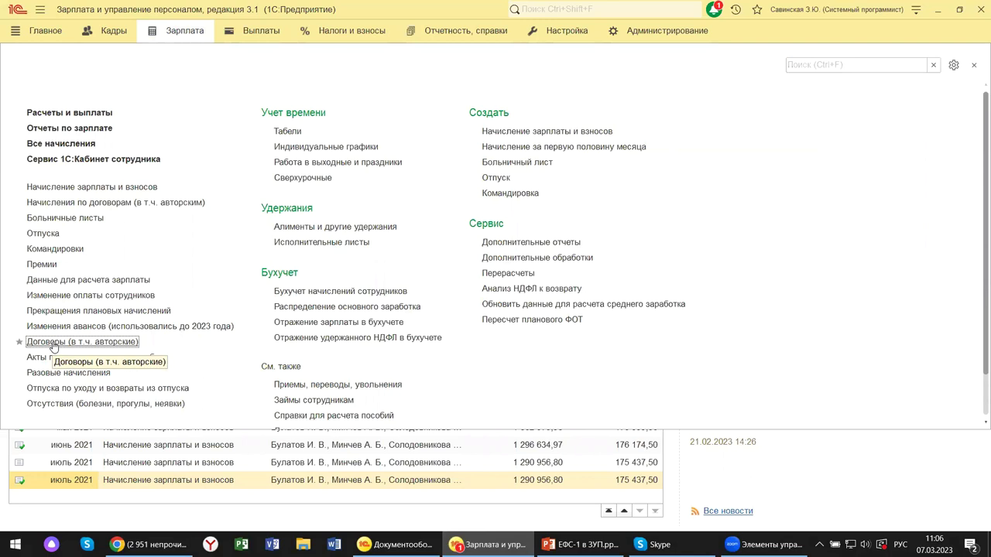
# - Open the list Договоры (в т.ч. авторские) in the payroll section and check which document types can be created there
pyautogui.click(53, 343)
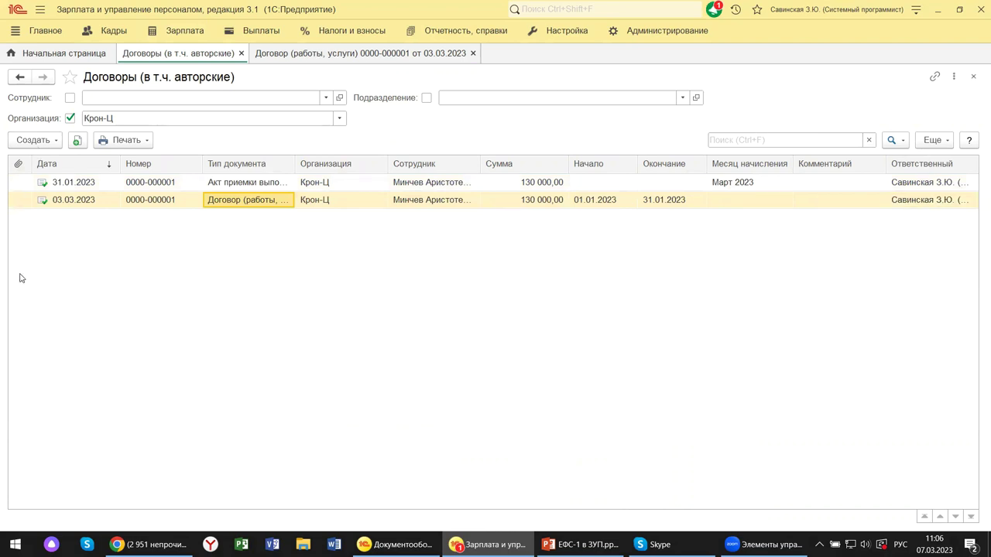
pyautogui.click(31, 143)
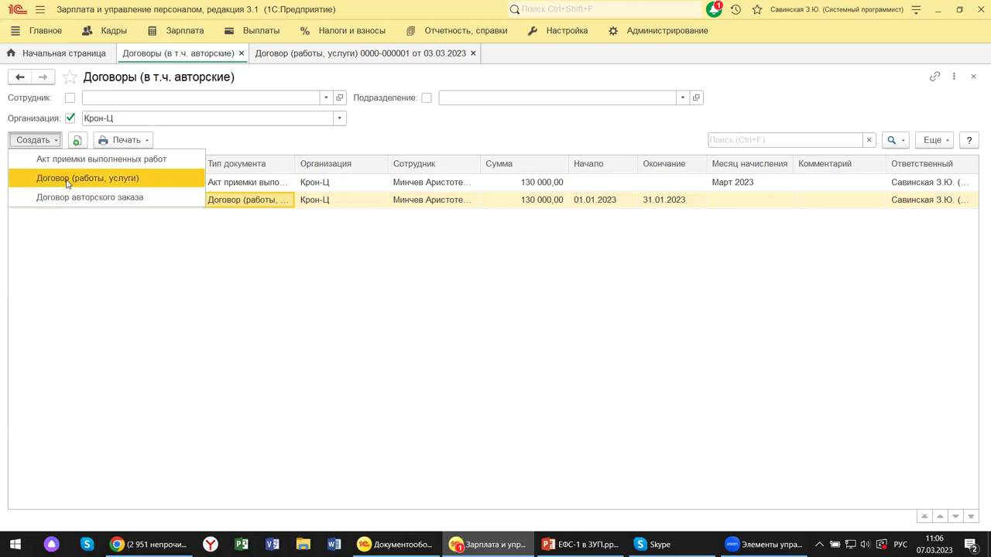
pyautogui.click(429, 271)
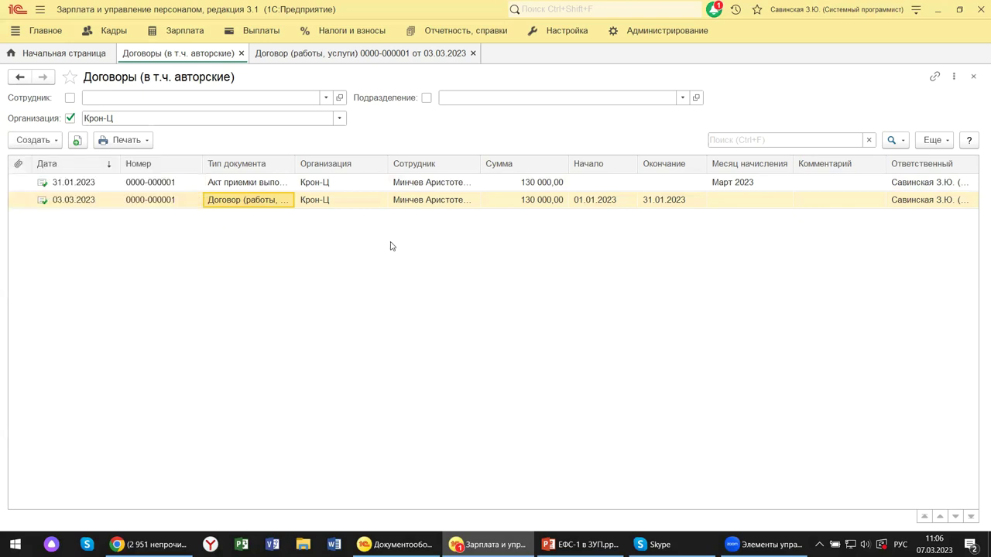
# - Open the Договор (работы, услуги) dated 03.03.2023 from the list and examine its end date
pyautogui.click(434, 182)
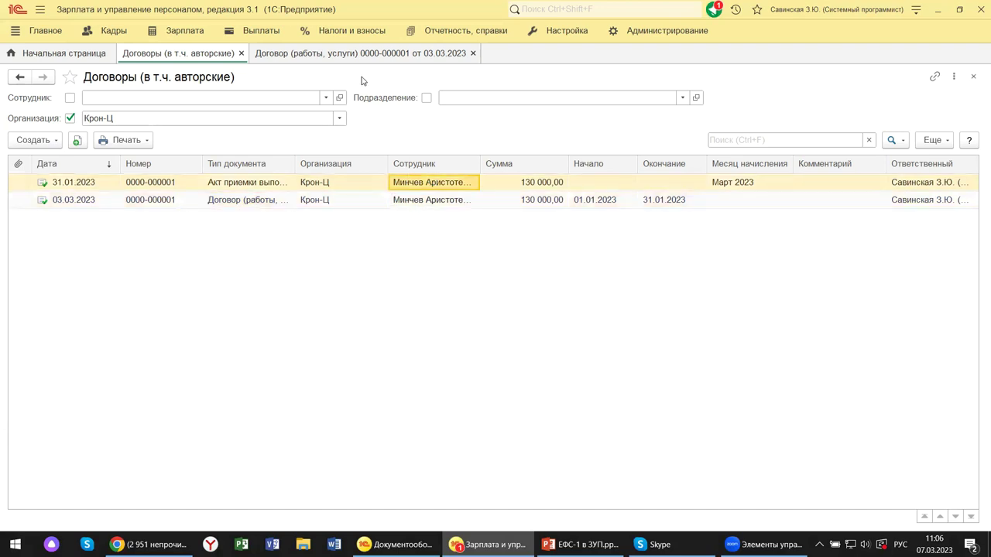
pyautogui.click(446, 203)
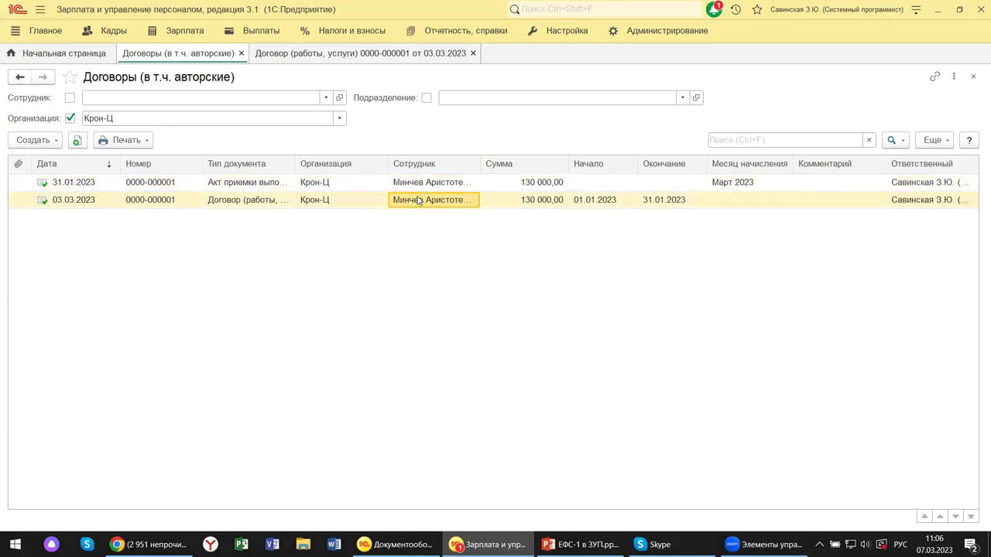
pyautogui.doubleClick(418, 199)
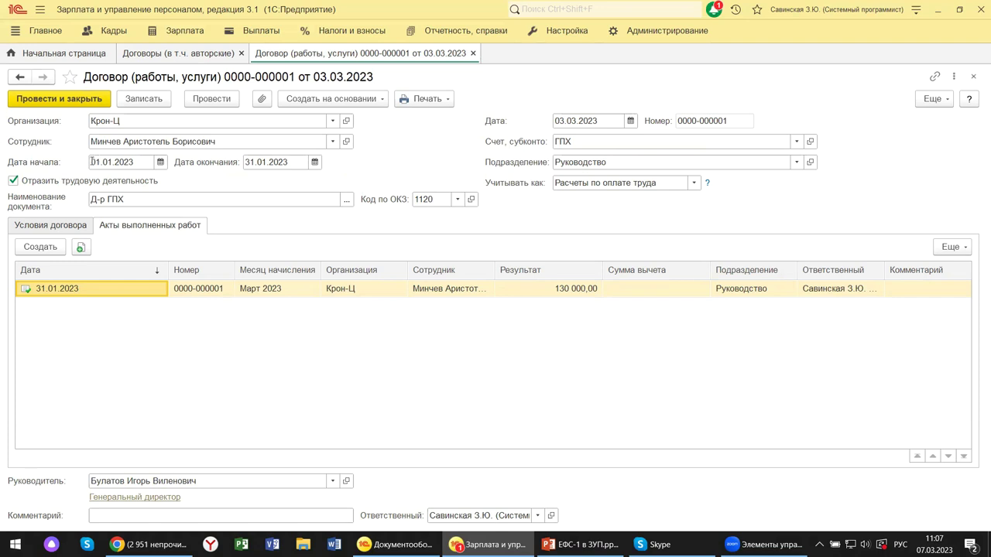
pyautogui.click(294, 162)
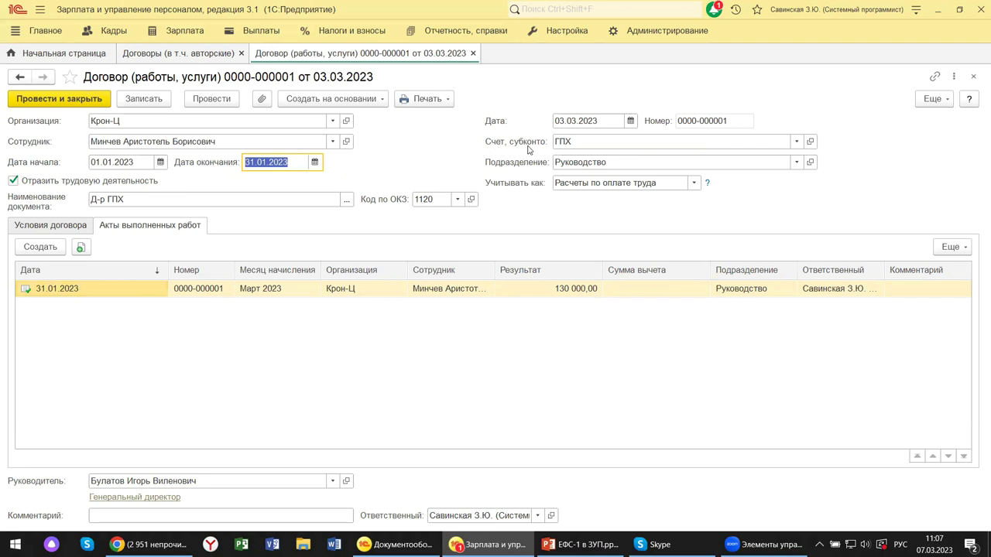
# - Look through all salary accounting methods available for the contract's Счет, субконто field without changing the selection
pyautogui.click(796, 143)
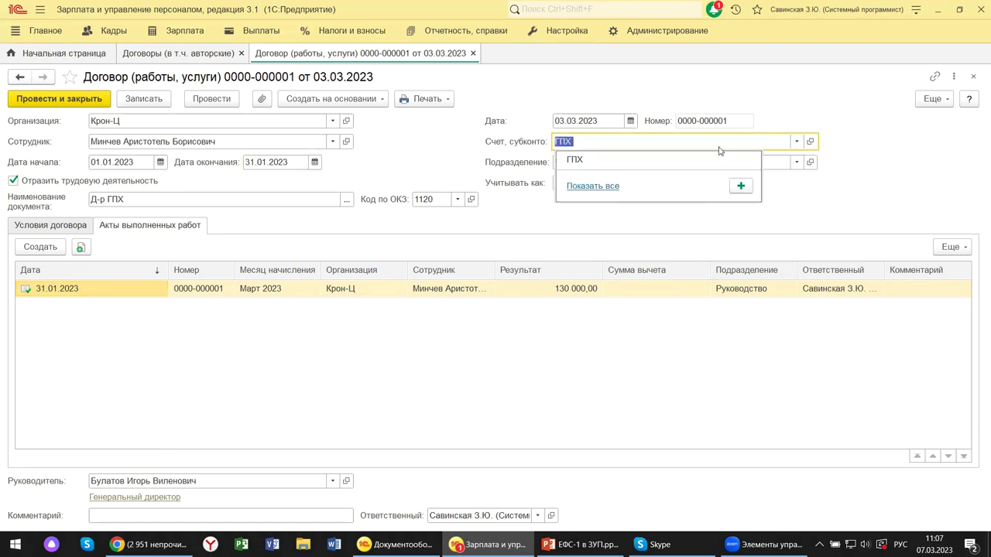
pyautogui.click(573, 187)
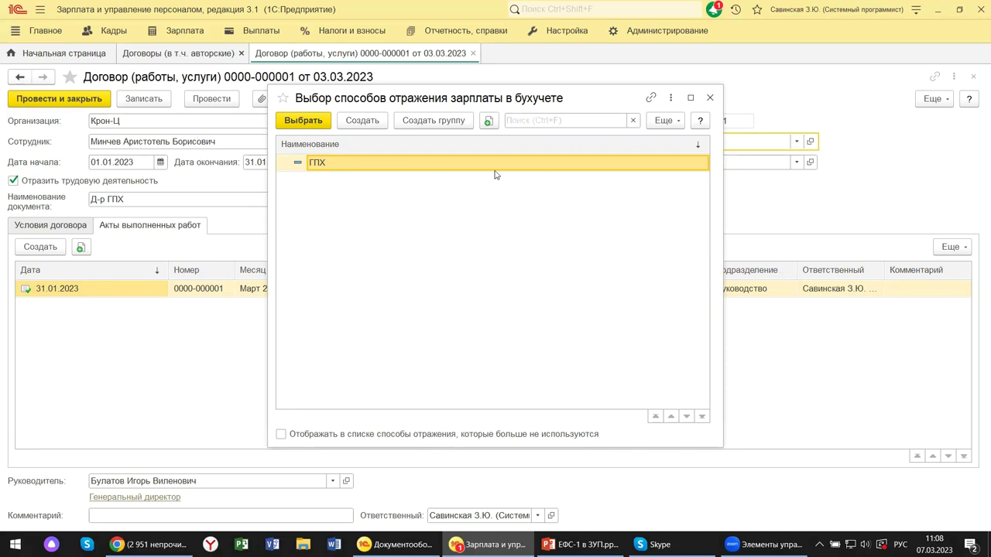
pyautogui.click(710, 99)
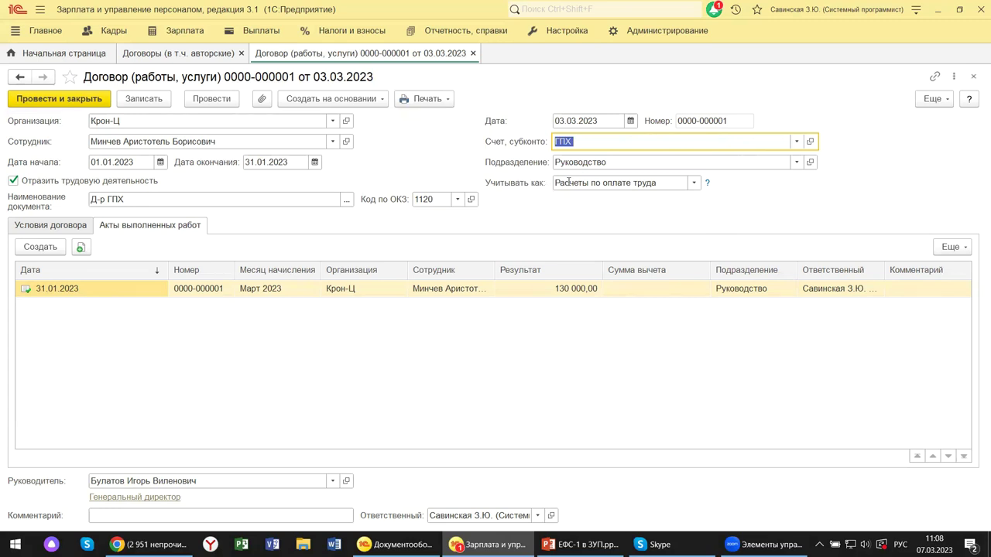
# - View the Учитывать как options and the full occupation classifier for Код по ОКЗ, keeping the contract's current values
pyautogui.click(695, 183)
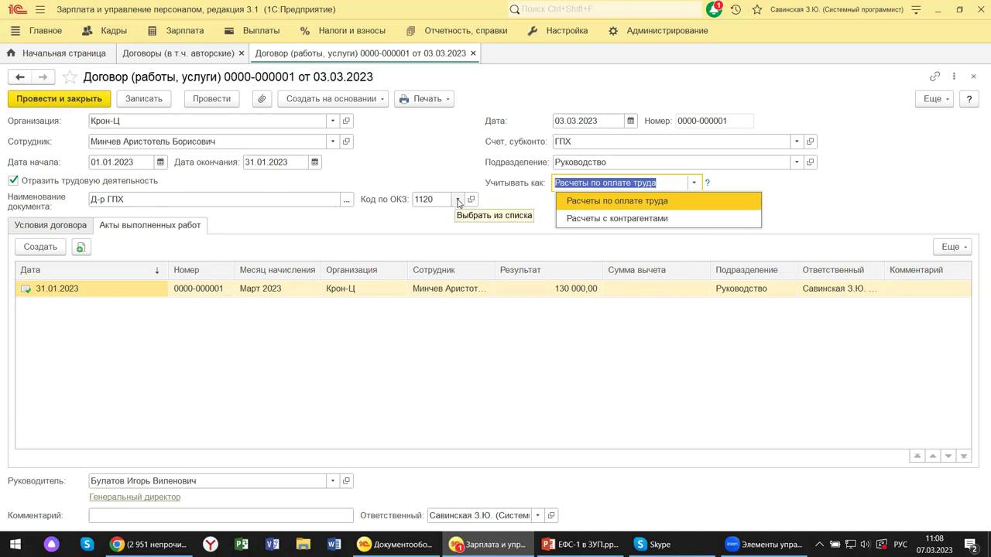
pyautogui.click(460, 201)
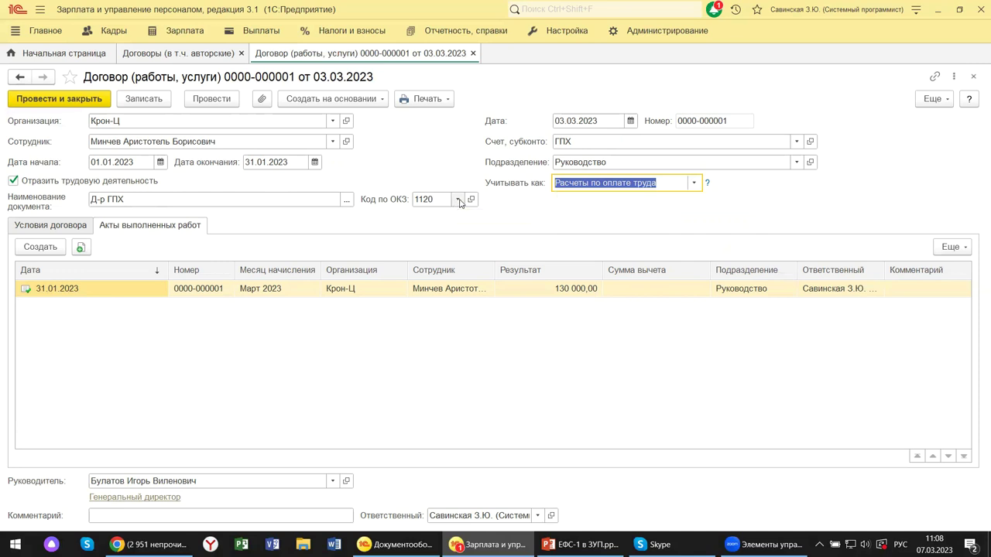
pyautogui.click(460, 200)
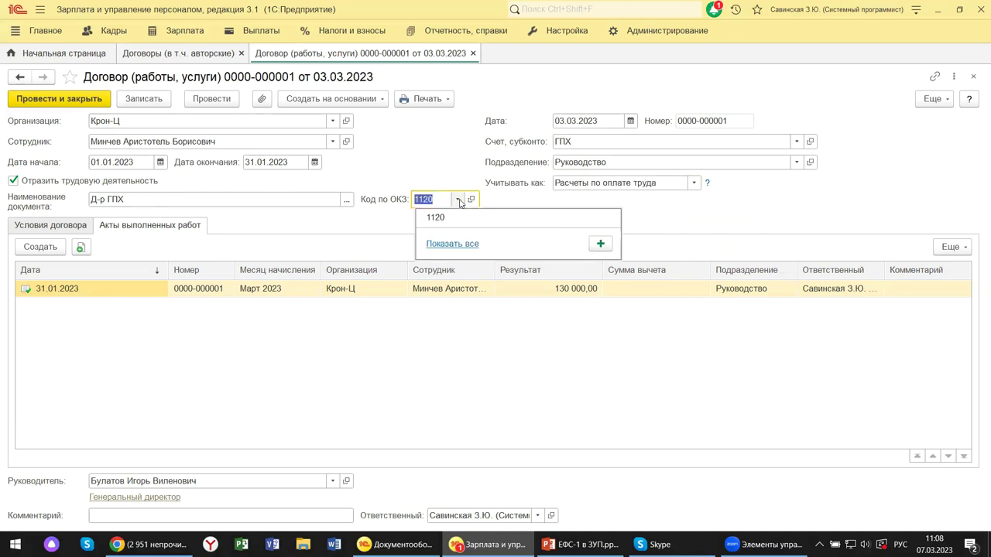
pyautogui.click(435, 244)
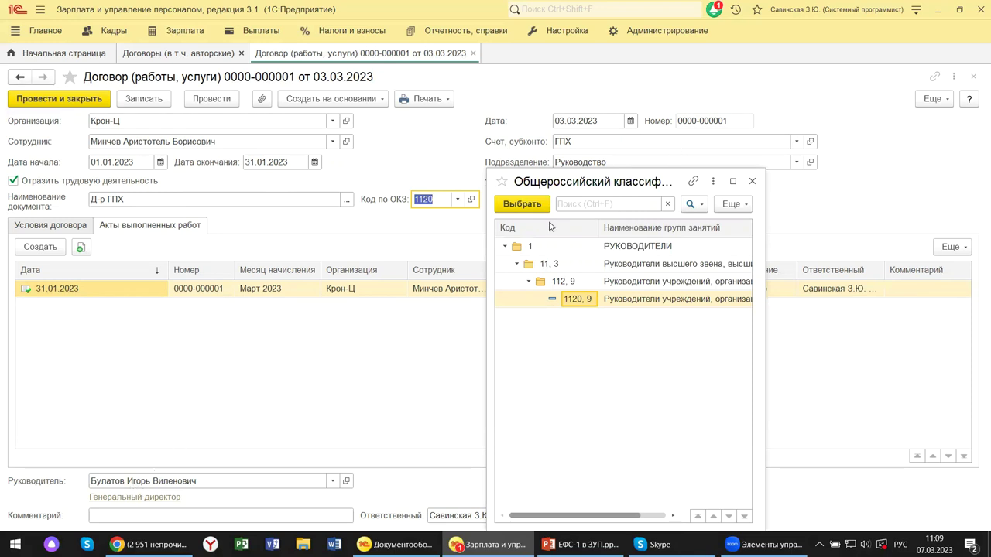
pyautogui.click(750, 183)
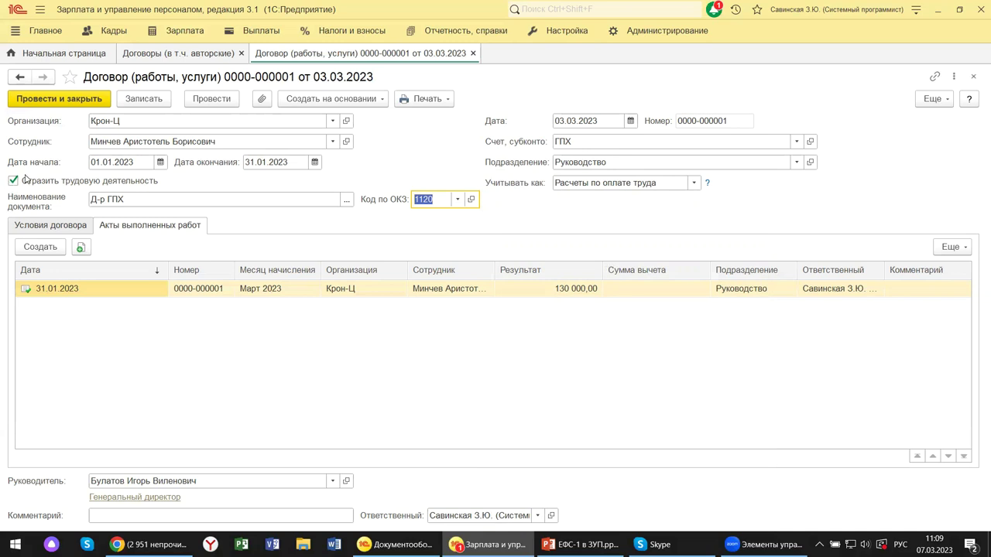
# - Check the contract's available print forms and examine its terms, including amount and payment method
pyautogui.click(447, 102)
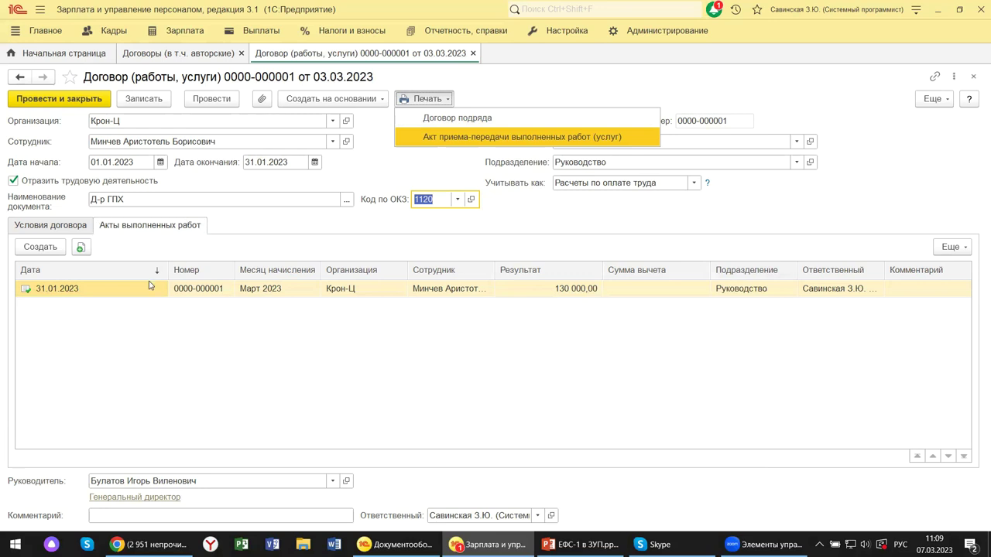
pyautogui.click(70, 226)
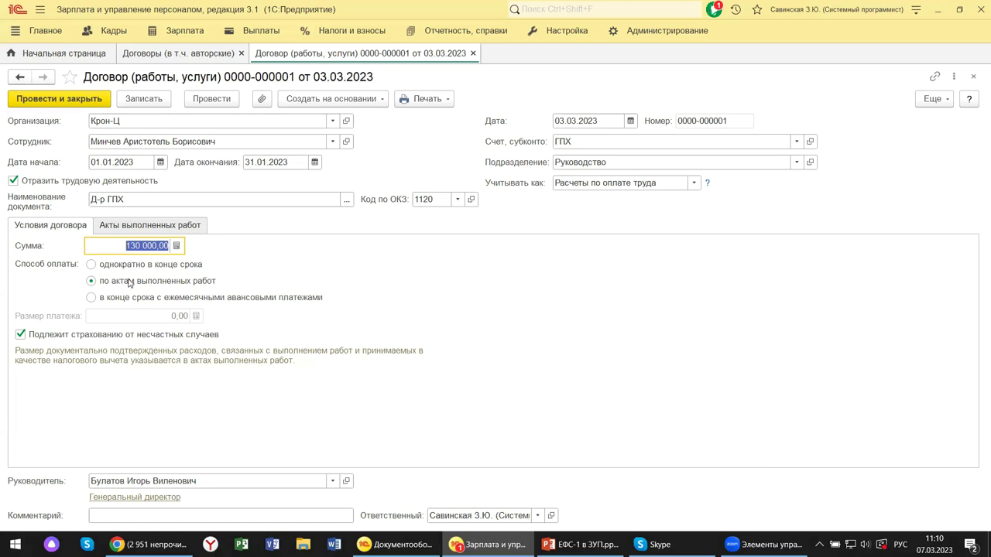
# - Open the contract's completed-work act dated 31.01.2023 and review its print form Акт приема-передачи выполненных работ (услуг)
pyautogui.click(146, 227)
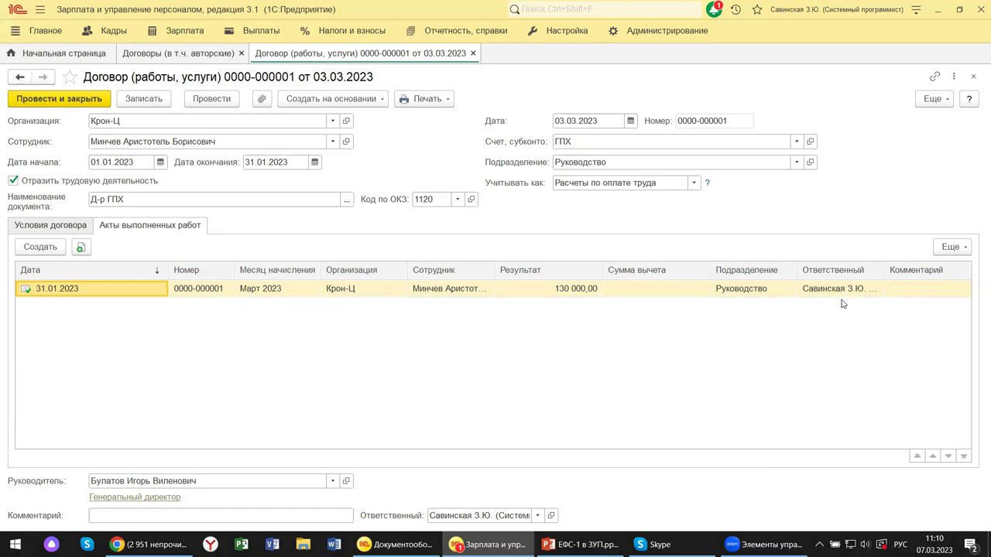
pyautogui.doubleClick(218, 289)
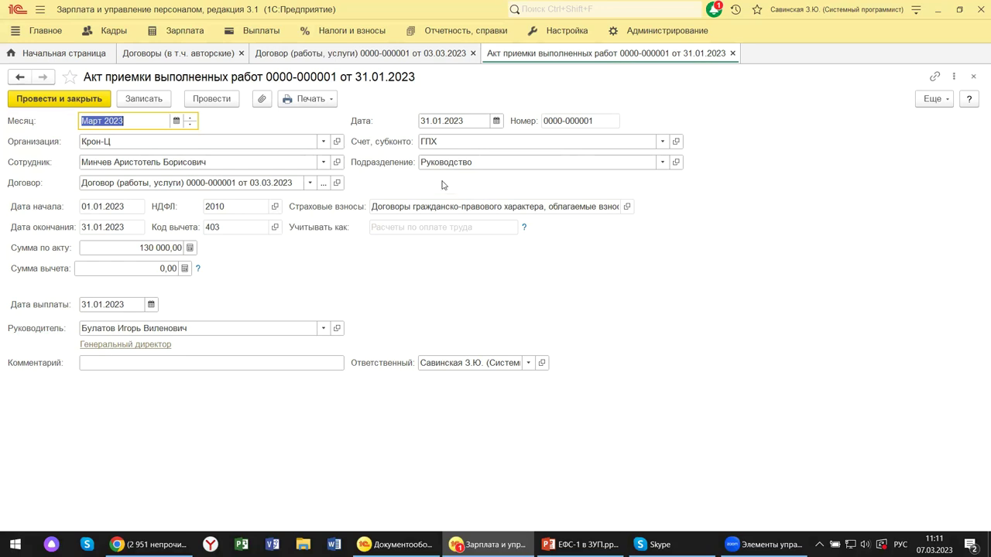
pyautogui.click(333, 102)
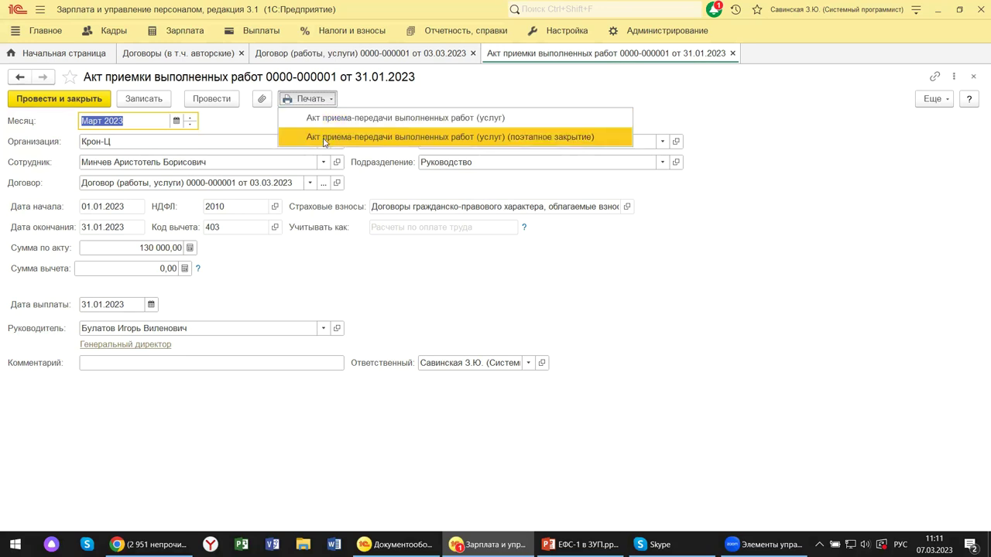
pyautogui.click(321, 121)
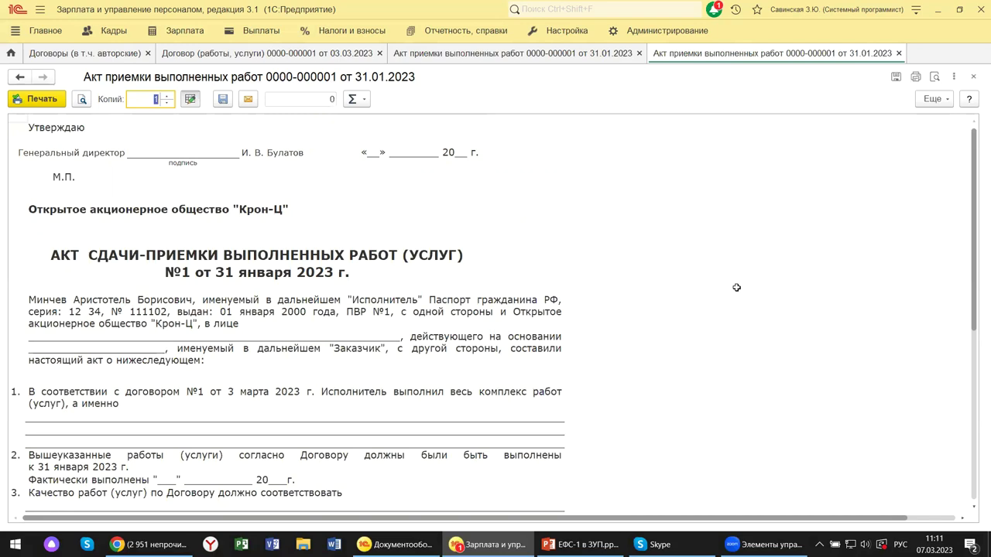
pyautogui.scroll(-10, 736, 287)
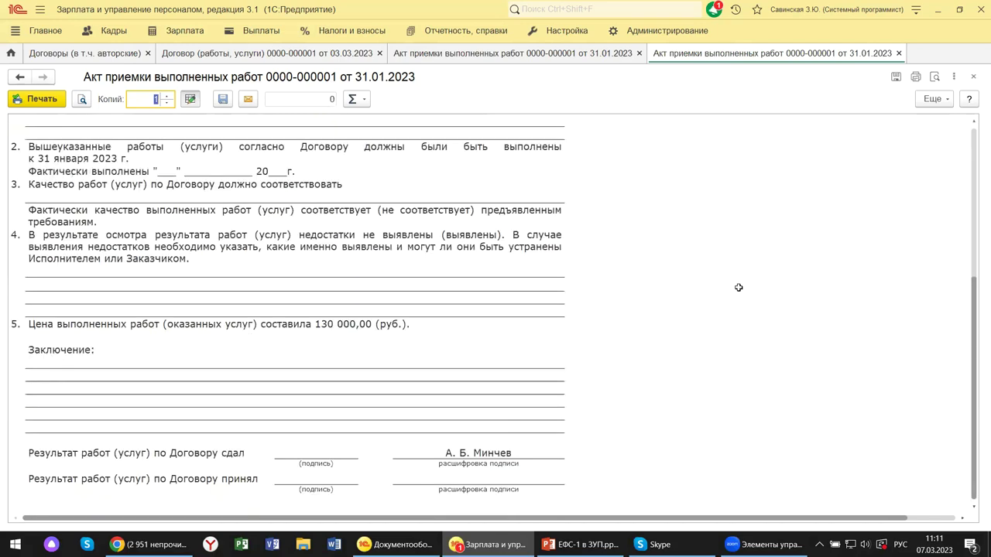
pyautogui.scroll(-2, 738, 287)
pyautogui.scroll(8, 742, 286)
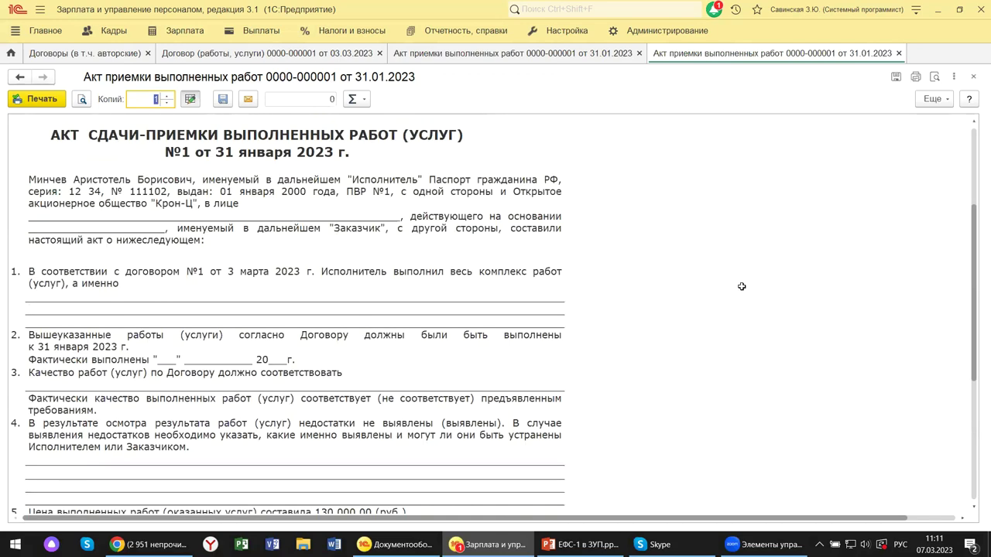
pyautogui.scroll(2, 742, 287)
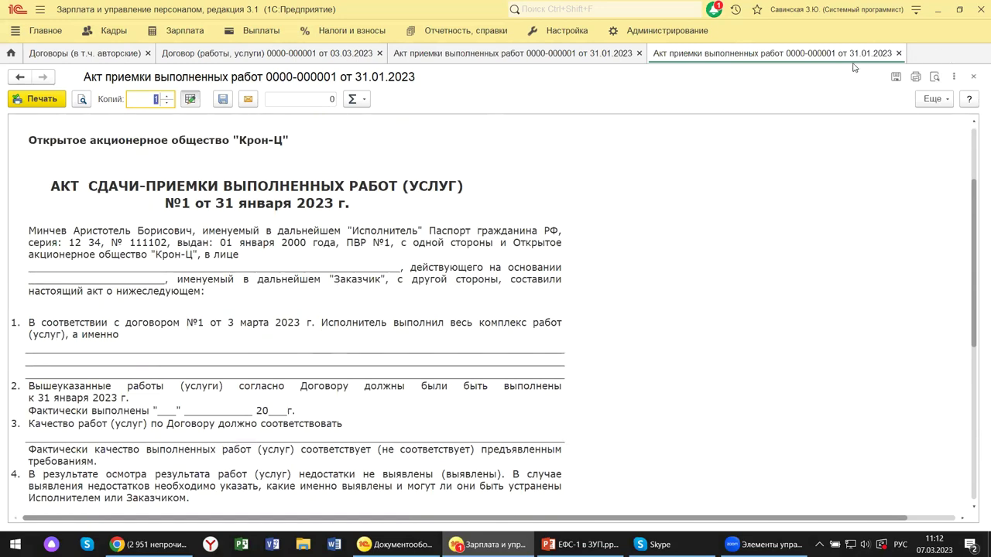
# - Close the print form, the completed-work act and the contract to return to the contracts list
pyautogui.click(898, 53)
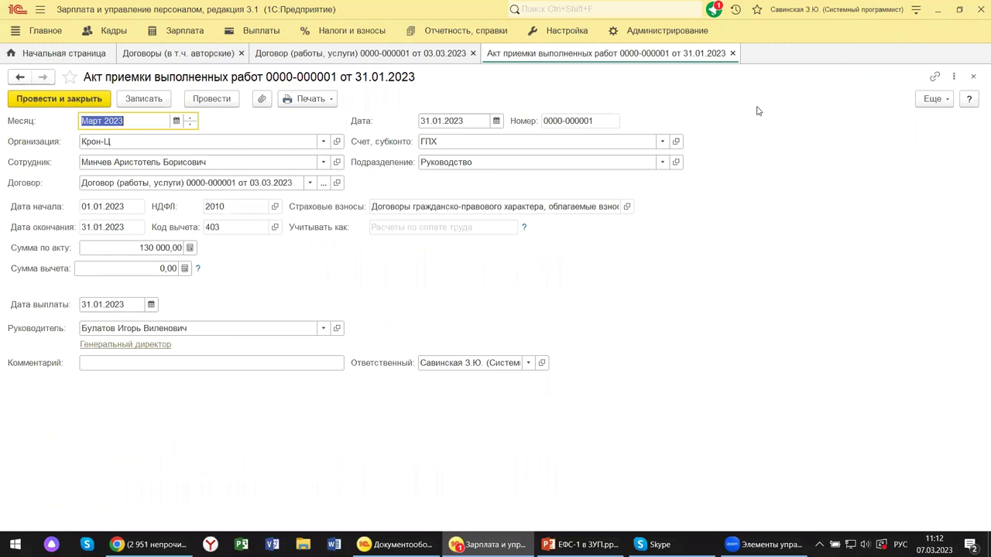
pyautogui.click(973, 77)
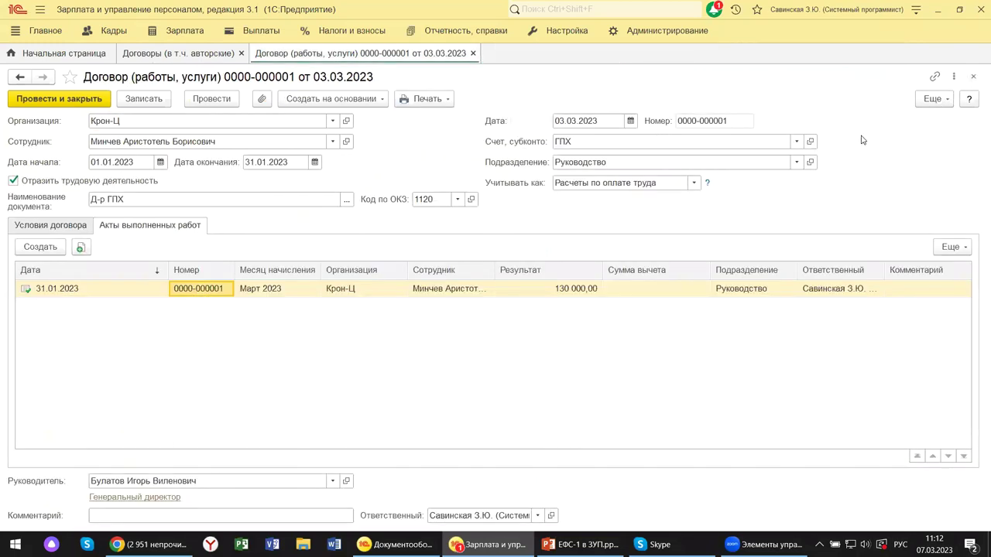
pyautogui.click(974, 78)
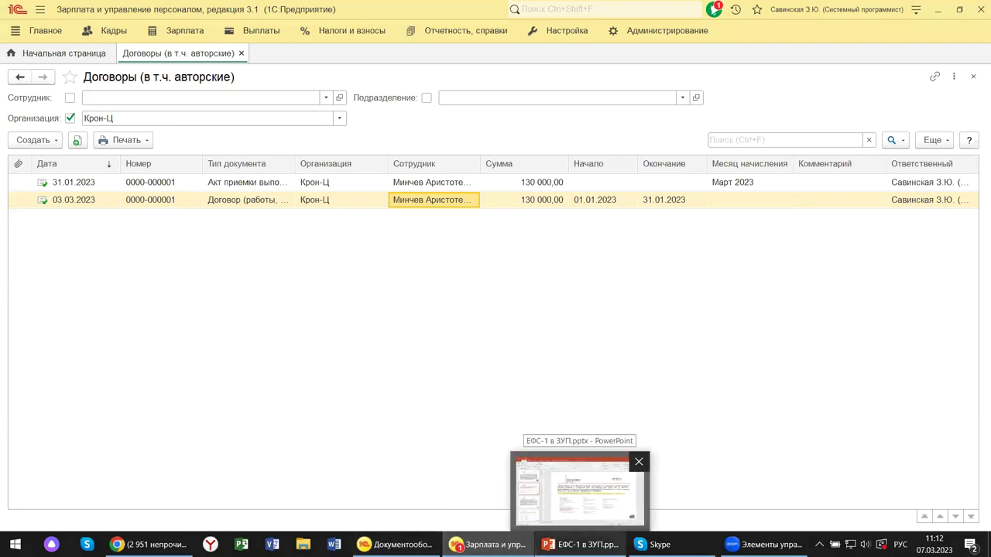
# - Switch to the PowerPoint presentation ЕФС-1 в ЗУП.pptx and display slide 5 on ОКЗ and work function codes
pyautogui.click(582, 544)
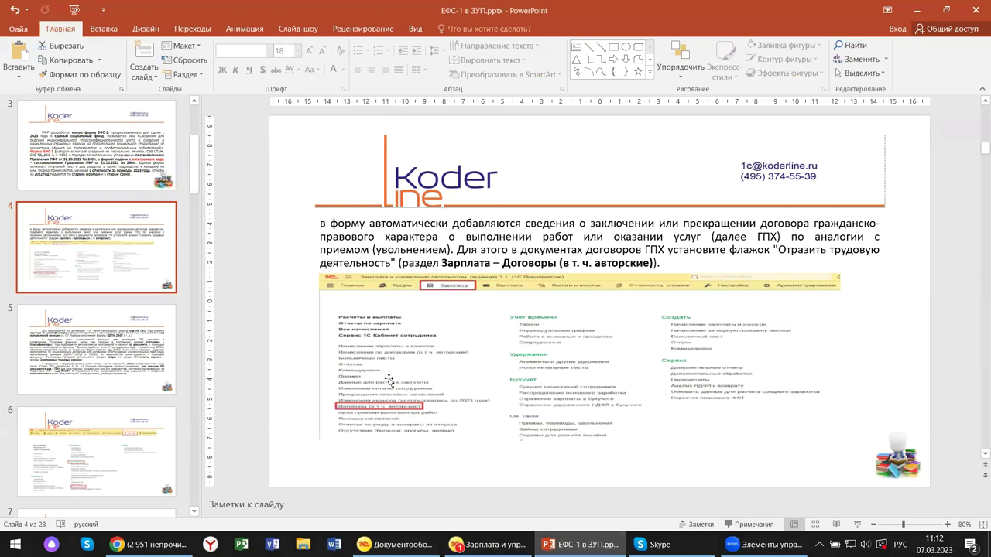
pyautogui.scroll(-3, 389, 380)
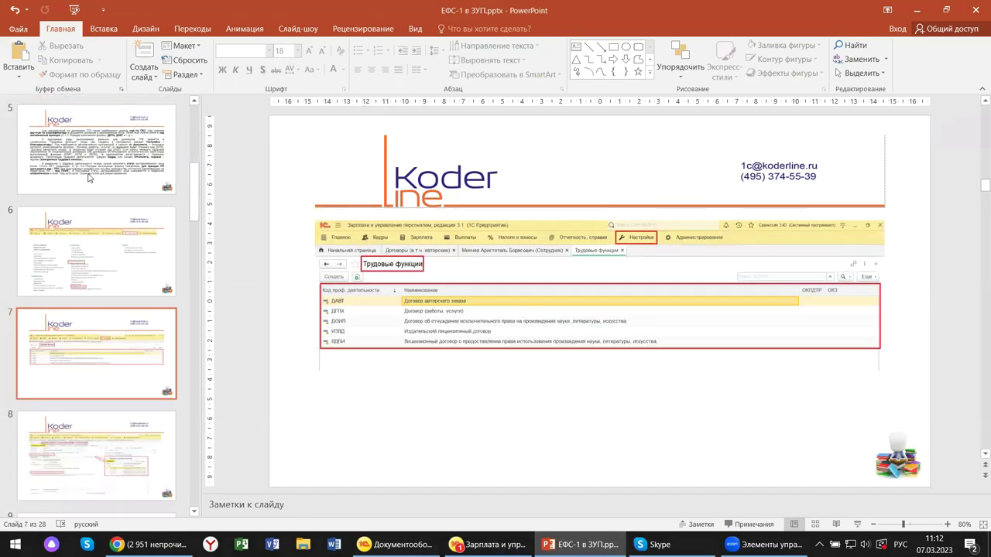
pyautogui.scroll(2, 87, 176)
pyautogui.click(164, 281)
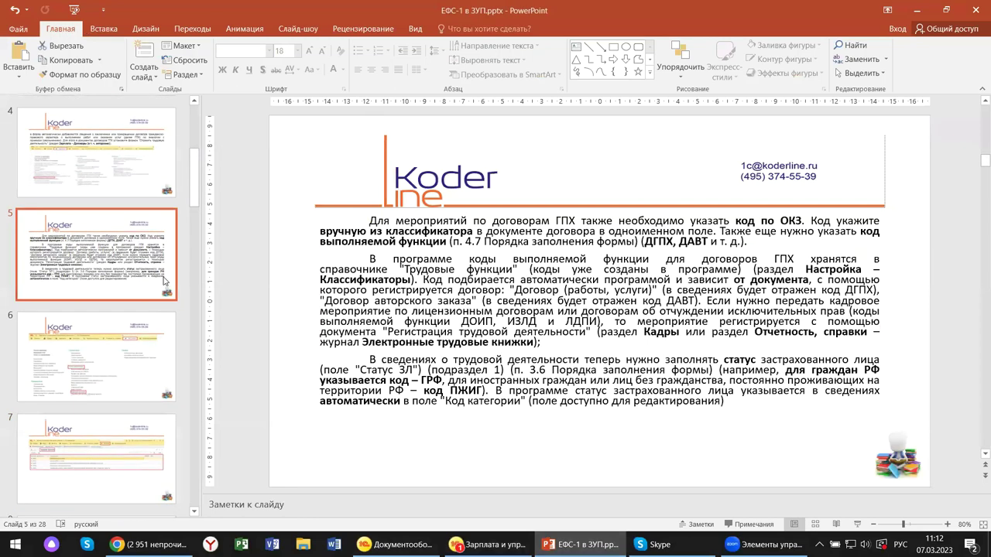